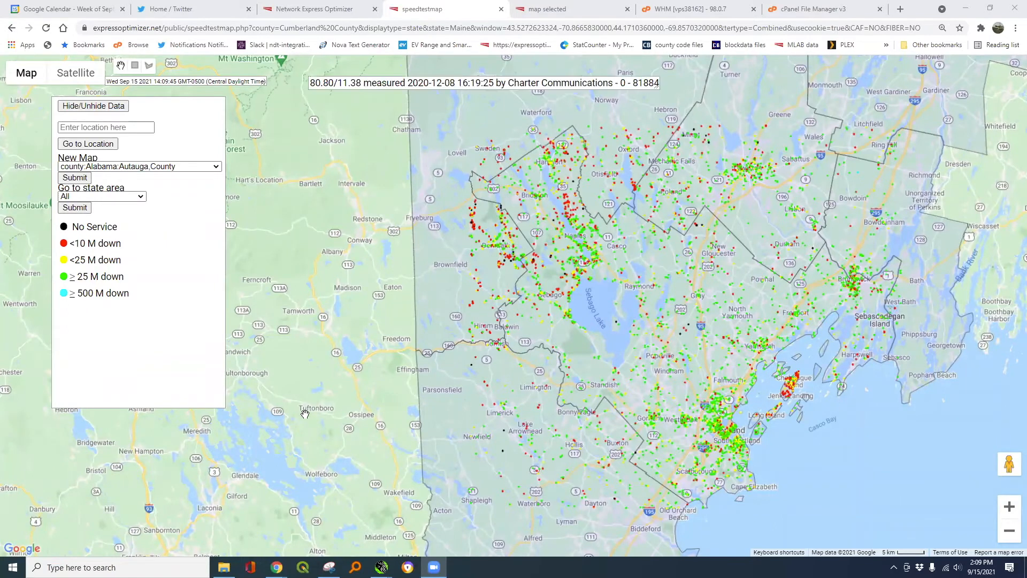
- Zoom into the Long Lake, Naples and Sebago Lake area to inspect individual speed tests
scroll(581, 220, "up", 2)
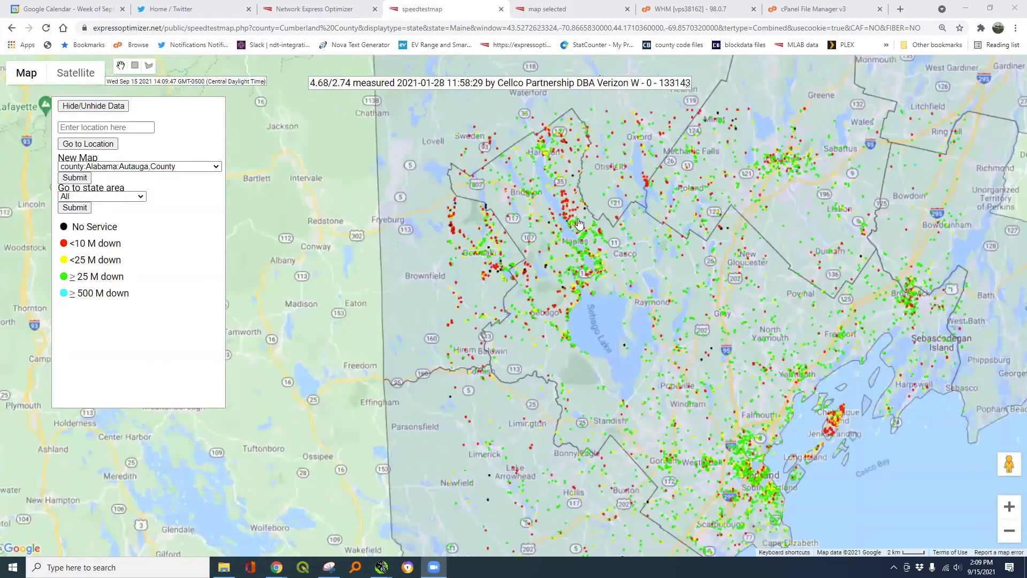
scroll(584, 224, "up", 1)
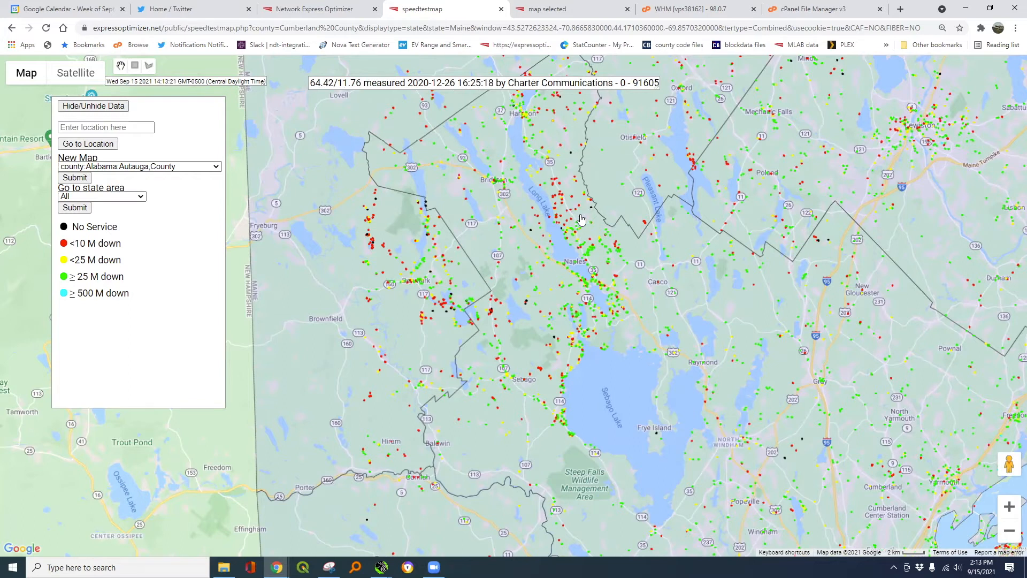
- Zoom in and back out to the county-wide view showing 7,538 tests with provider statistics
scroll(581, 219, "up", 1)
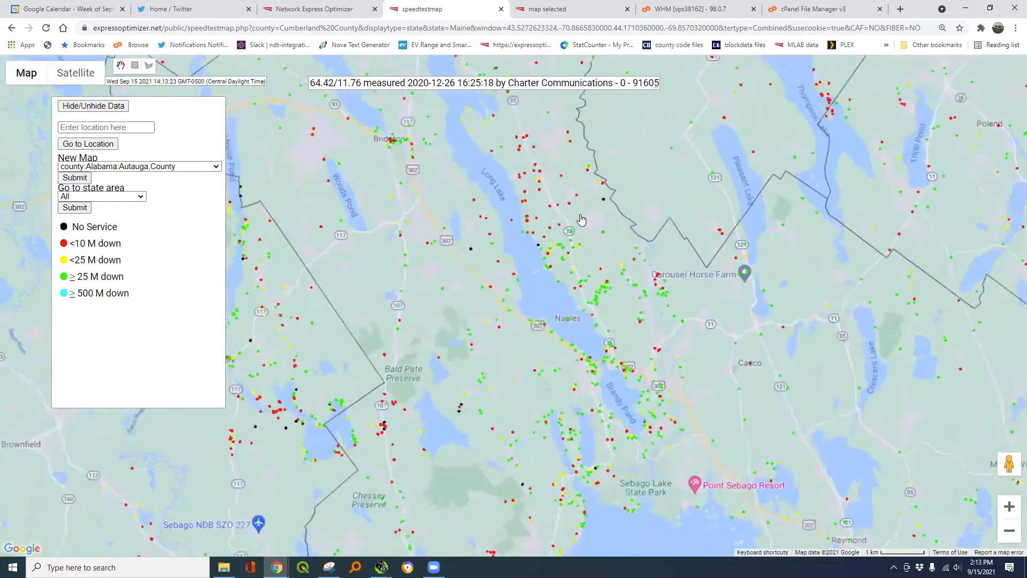
scroll(582, 219, "up", 1)
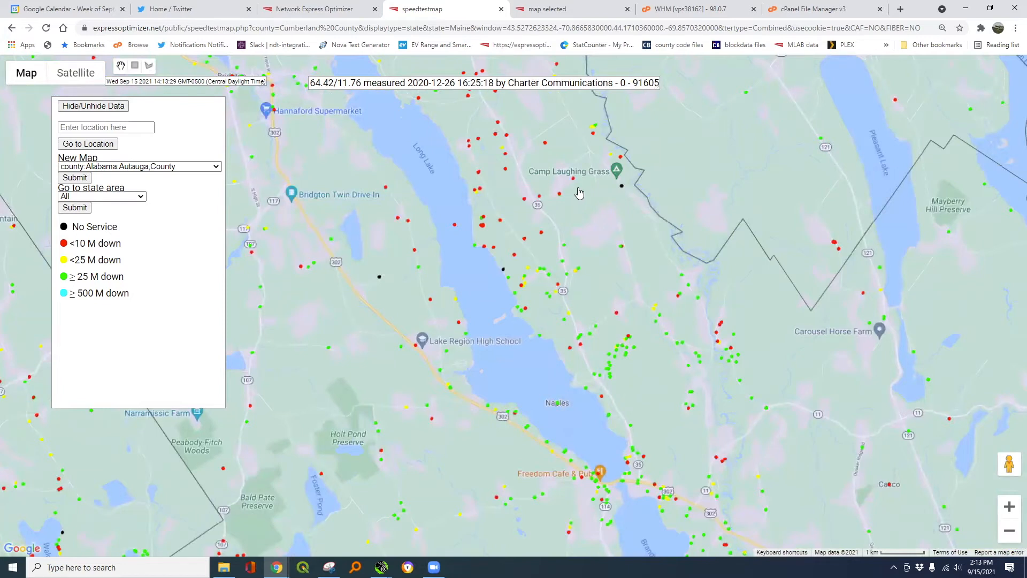
scroll(579, 193, "down", 1)
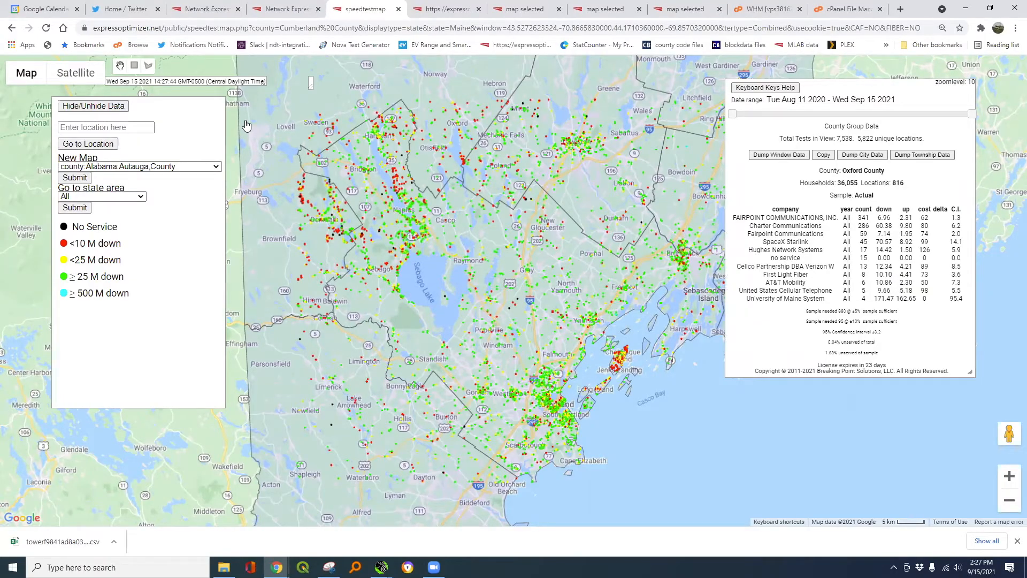
- Open the Cumberland County report showing 4,638 tests, with Charter leading at 54.39%
key("r")
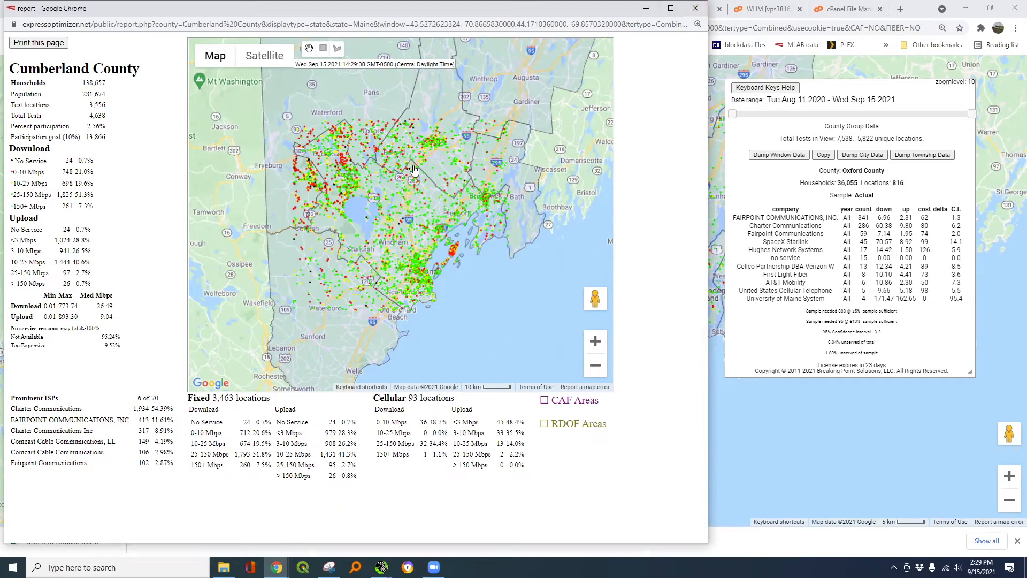
- Close the county report to return to the map with fiber coverage outlines
left_click(696, 9)
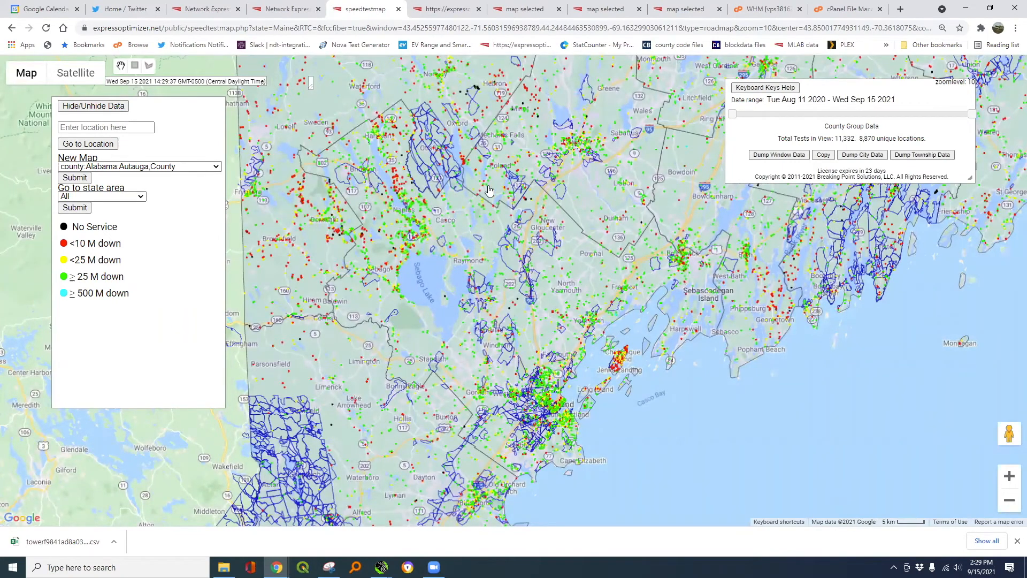
- Check the fiber area near Naples and Casco, then centre the map on Long Lake and Naples
mouse_move(422, 180)
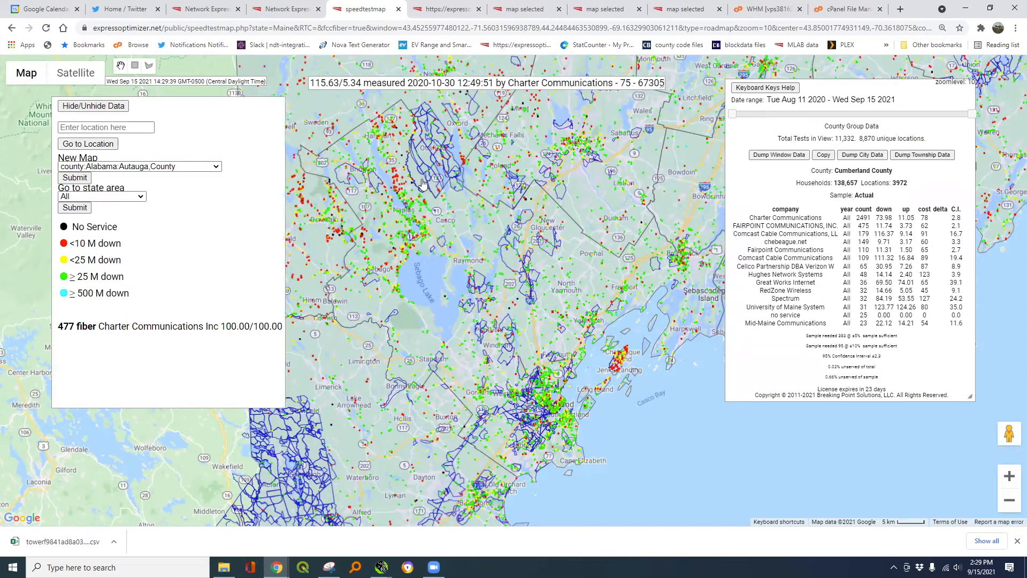
scroll(422, 182, "up", 2)
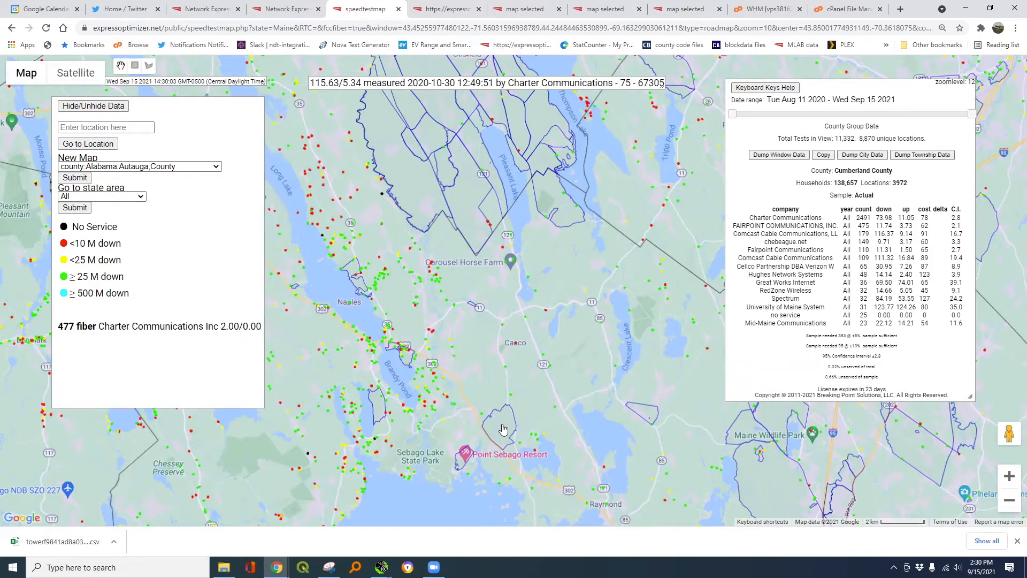
left_click_drag(271, 373, 371, 291)
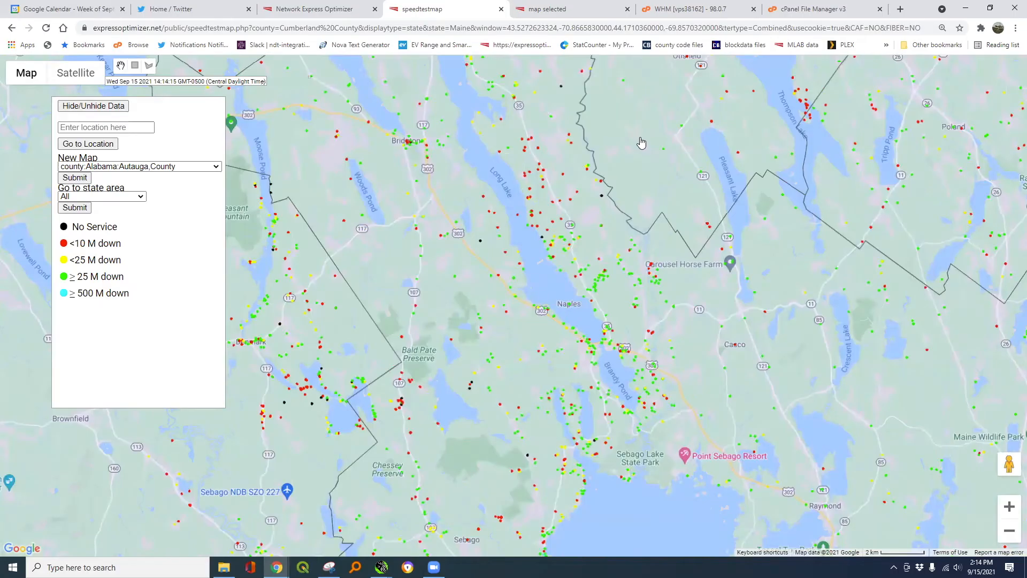
left_click_drag(642, 142, 651, 191)
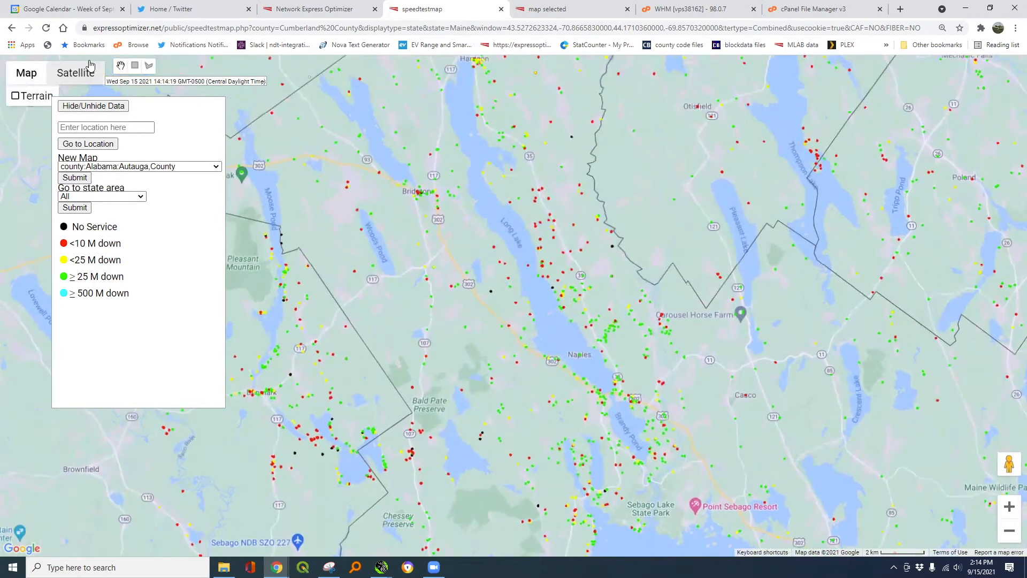
- Draw a rectangle over Bridgton–Harrison–Naples: 8,191 people, 3,534 households, 273.35 road miles
left_click(134, 65)
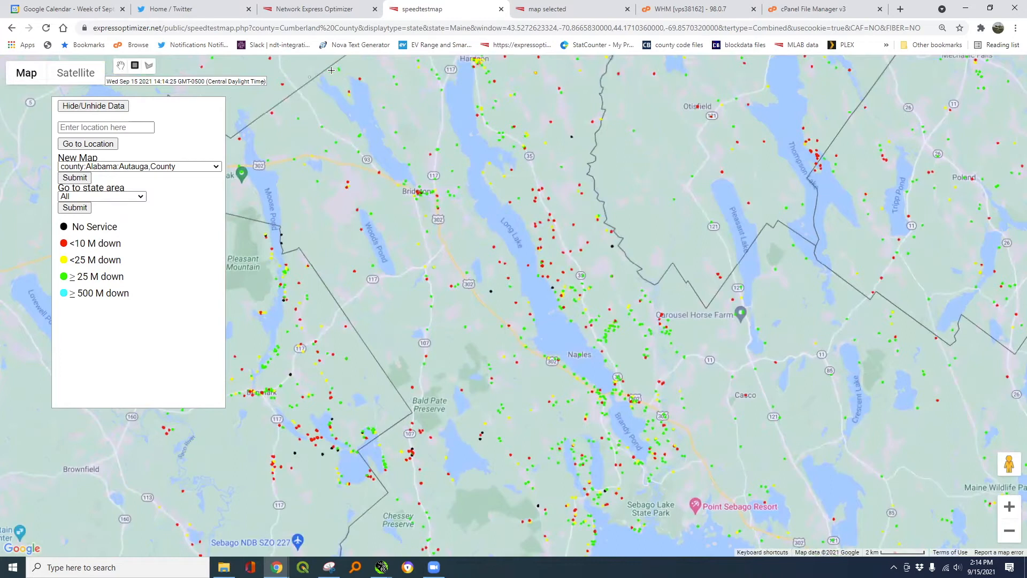
left_click_drag(331, 70, 714, 399)
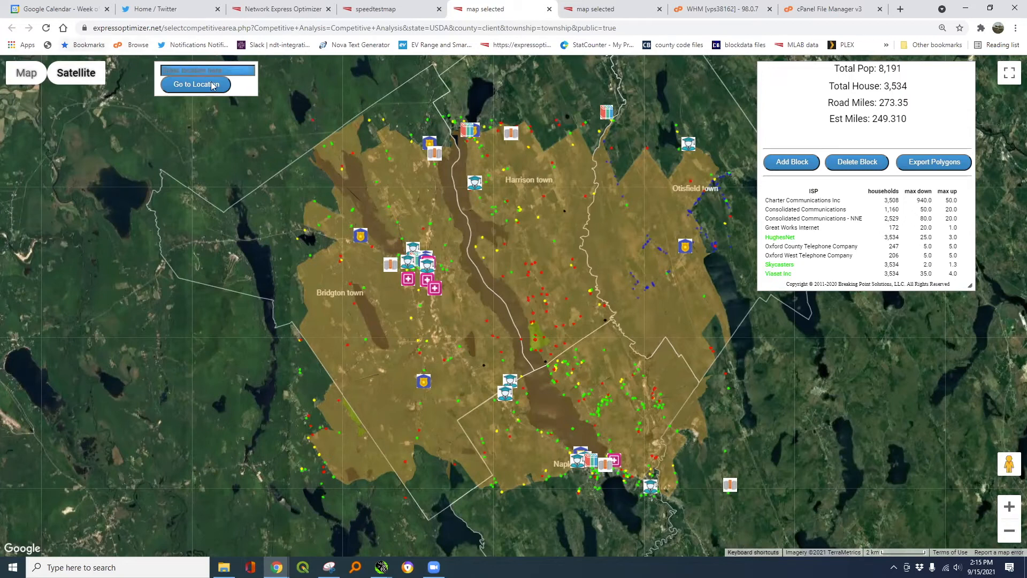
- Select census blocks to view details, ending on an 8-household, 5-provider block
left_click(353, 225)
left_click(361, 238)
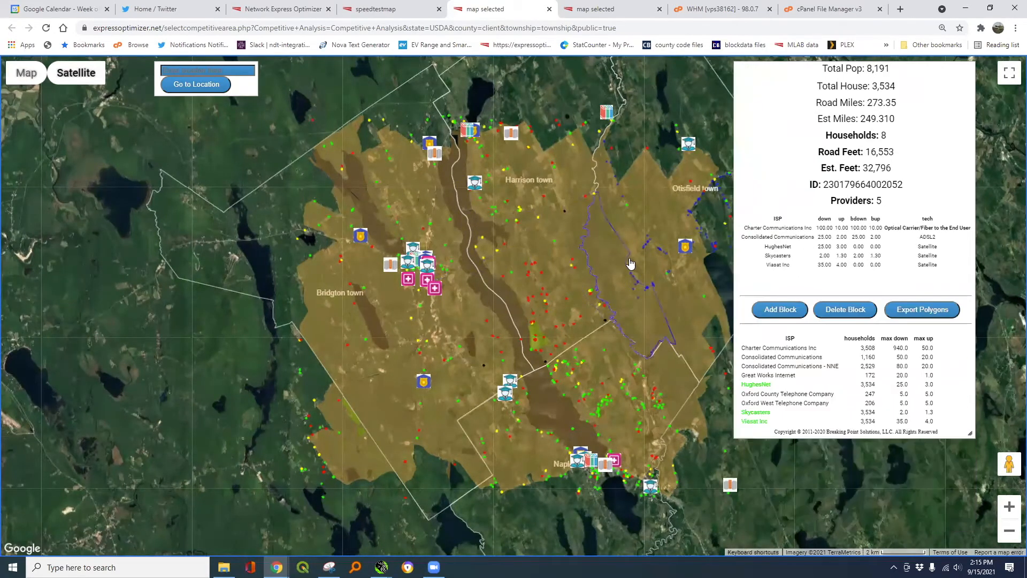
mouse_move(646, 249)
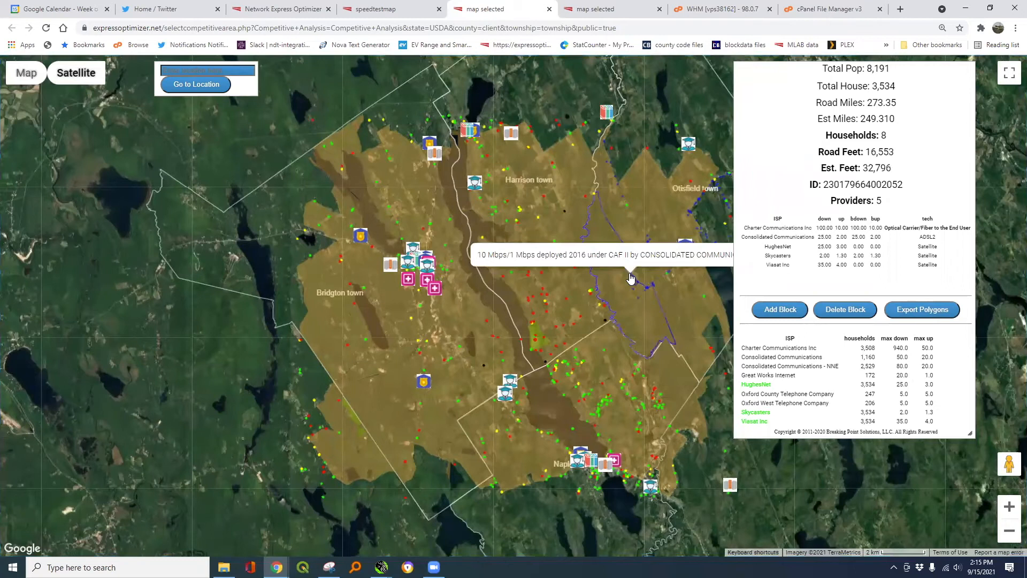
left_click_drag(592, 284, 590, 284)
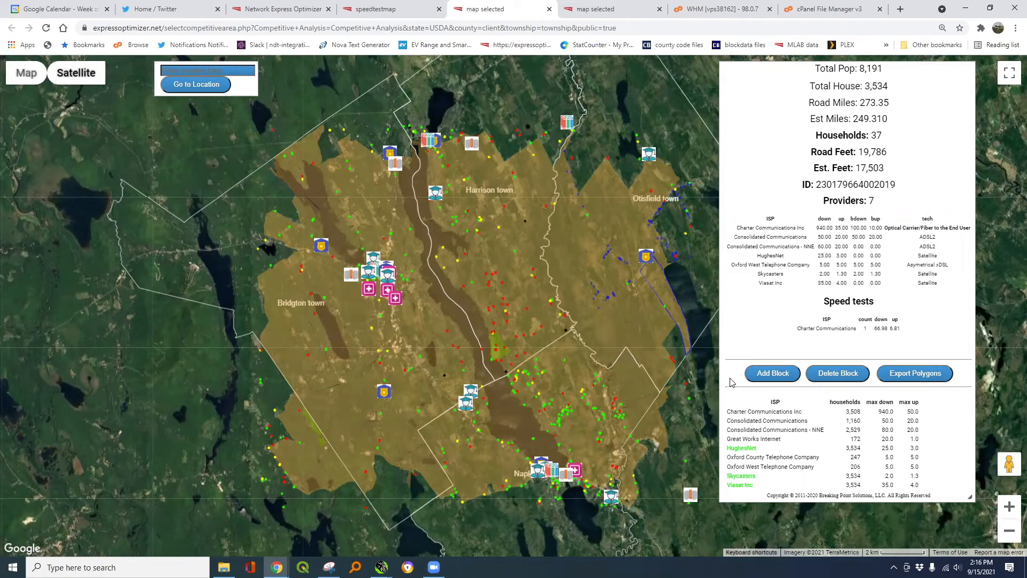
- Toggle coverage for Charter, Consolidated, Consolidated NNE, Great Works, Oxford County and Oxford West Telephone
left_click(745, 411)
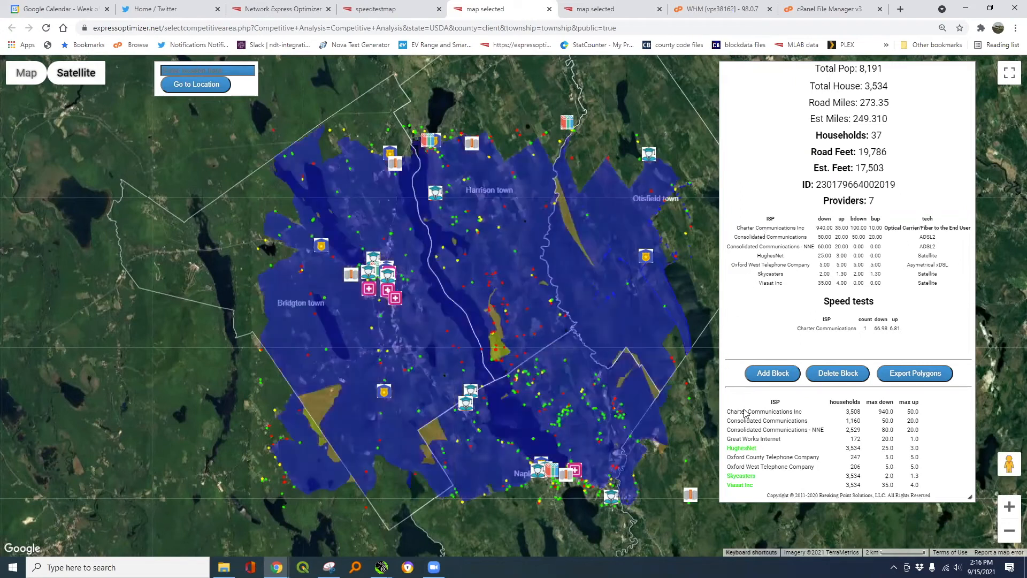
left_click(746, 422)
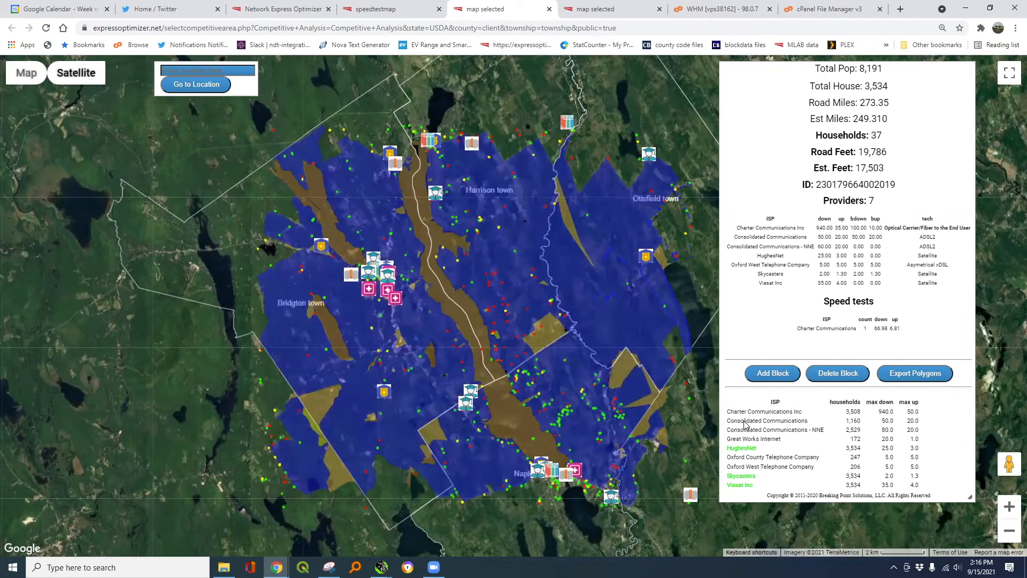
left_click(748, 429)
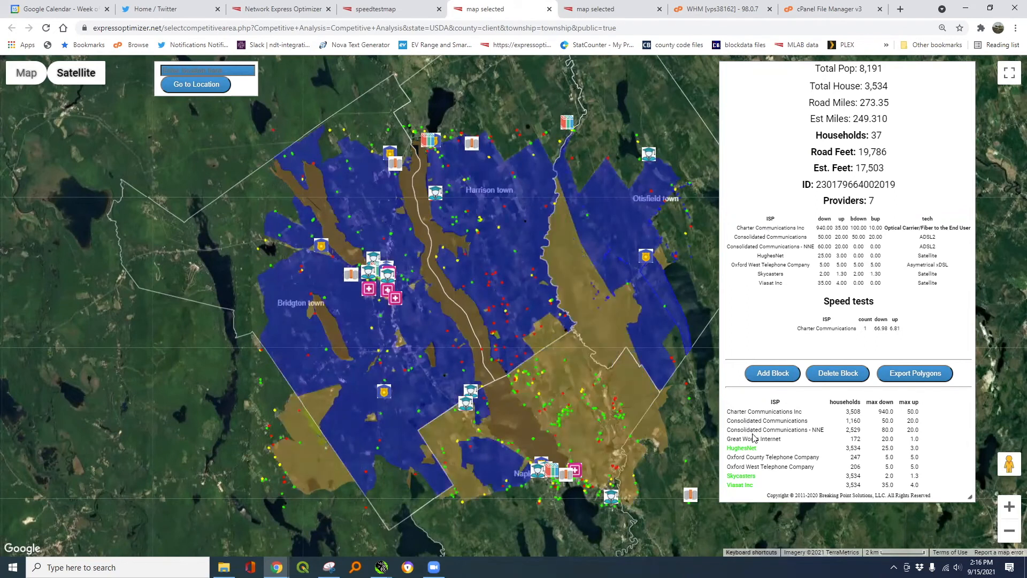
left_click(755, 439)
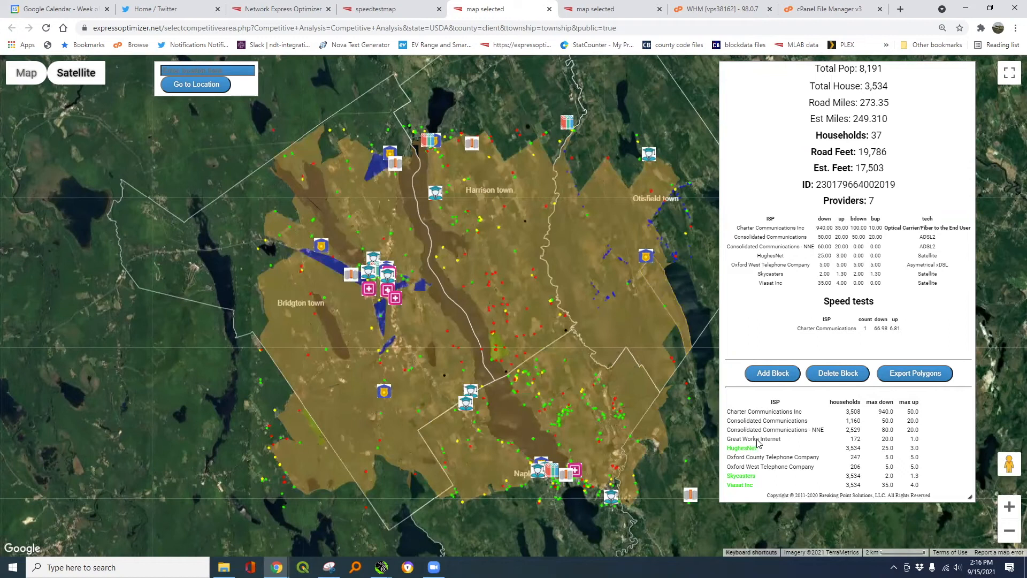
left_click(769, 457)
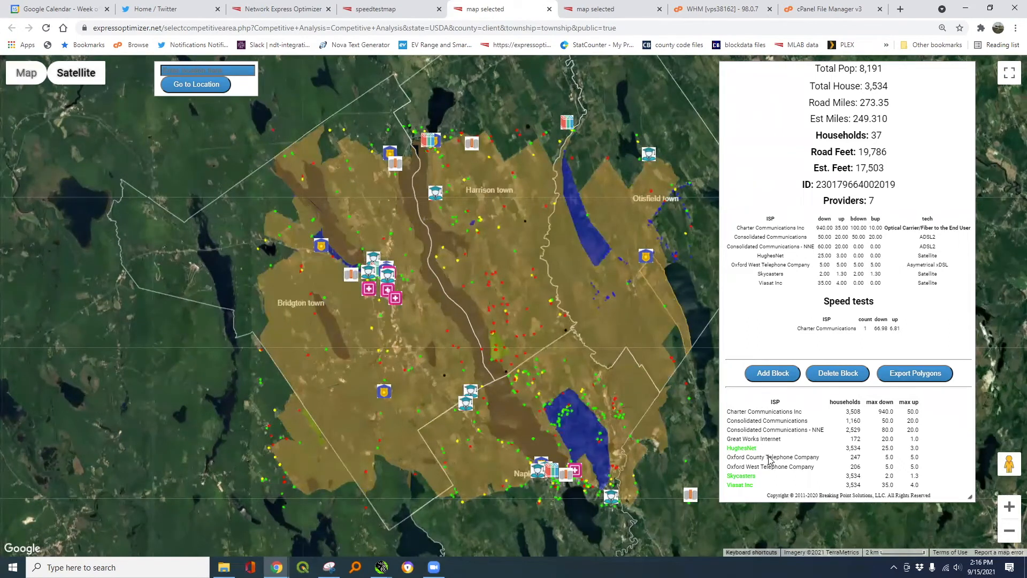
left_click(773, 468)
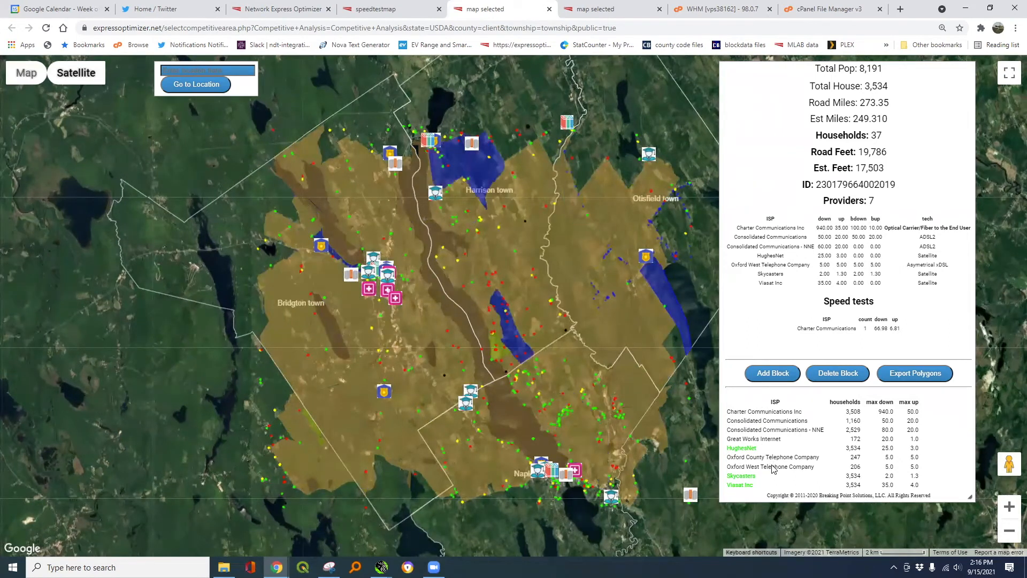
left_click(772, 463)
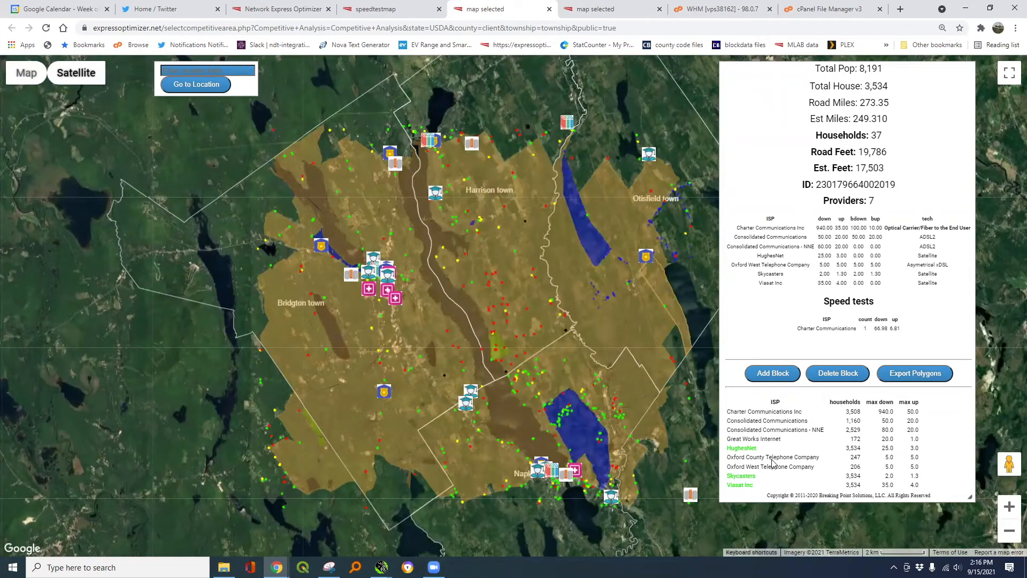
left_click(773, 465)
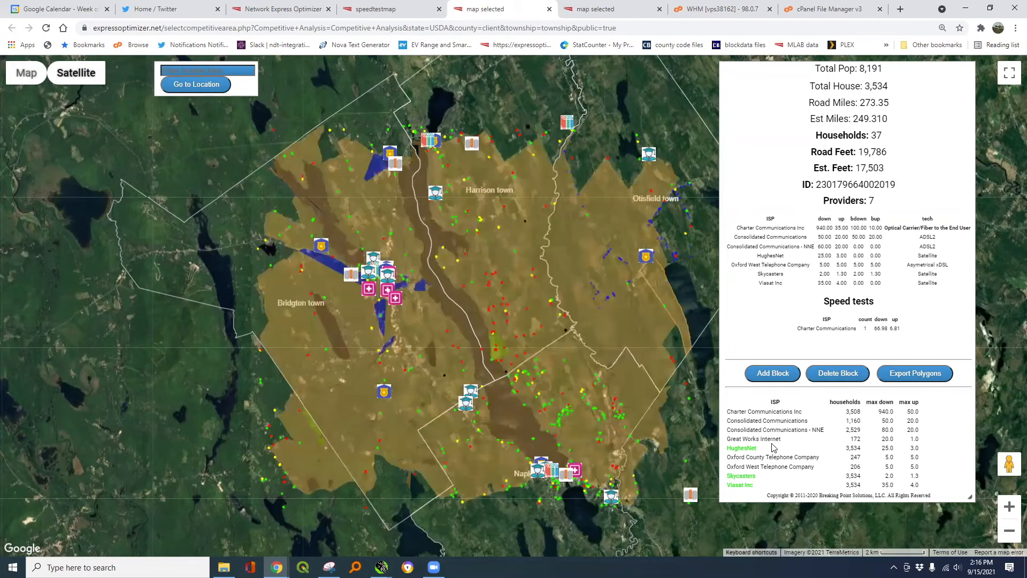
left_click(766, 440)
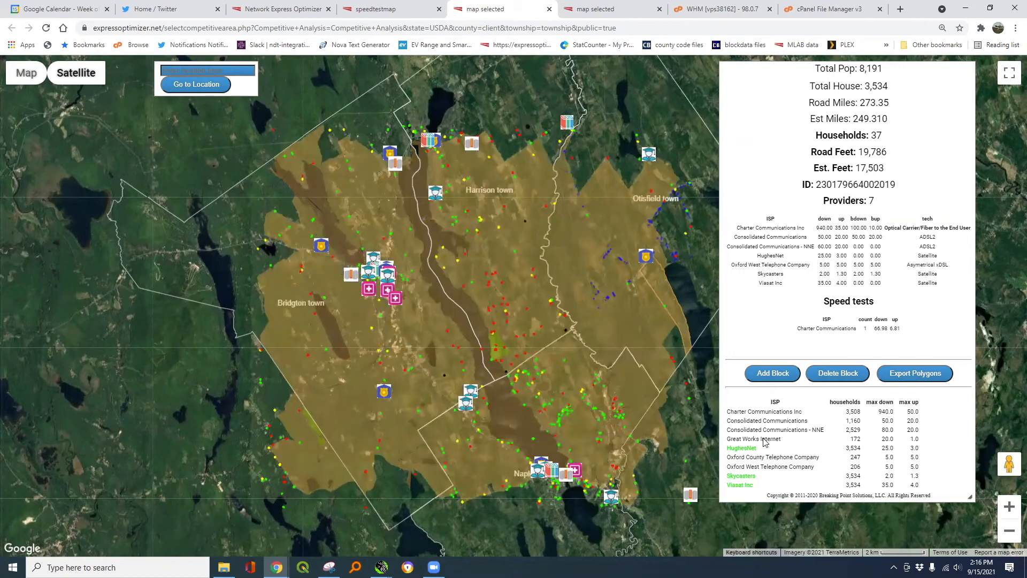
left_click(765, 434)
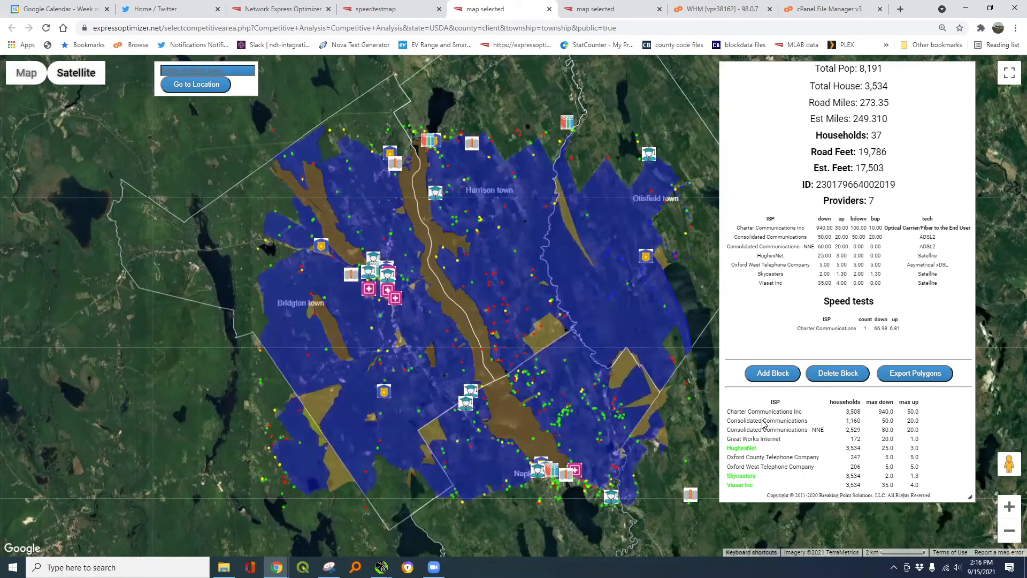
mouse_move(760, 415)
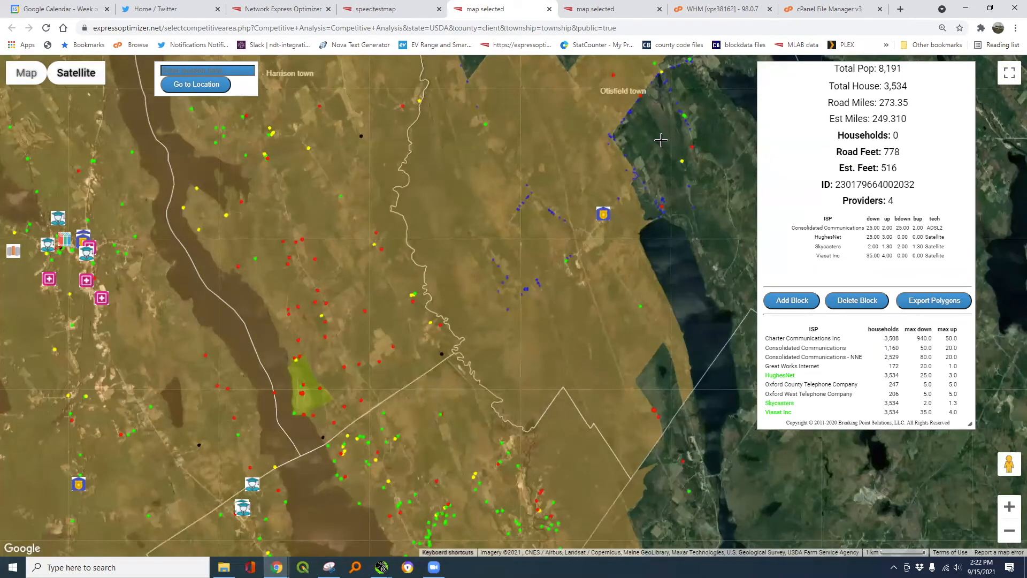
- Select several census blocks near Otisfield to compare their household counts and providers
left_click(598, 139)
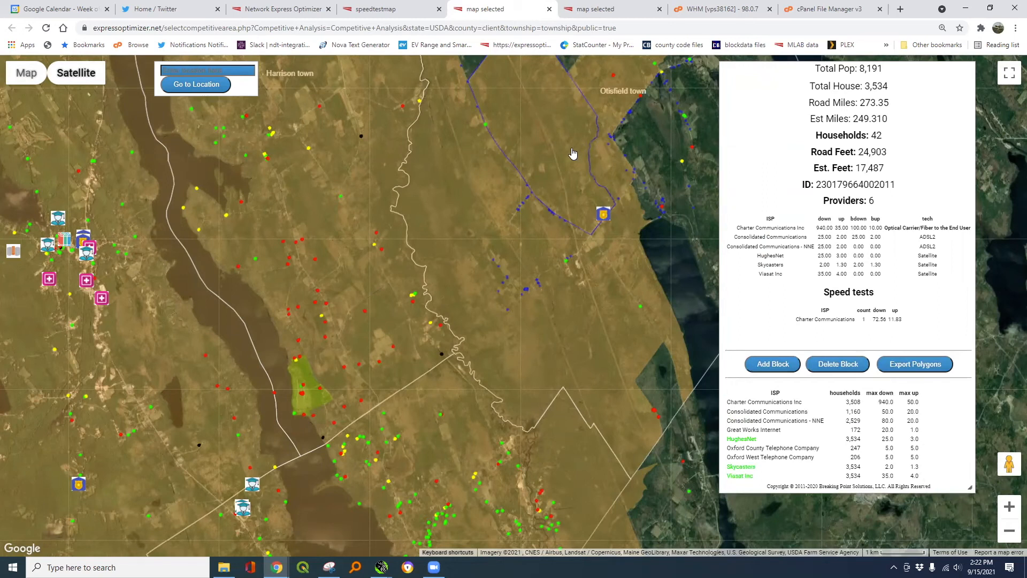
left_click(537, 202)
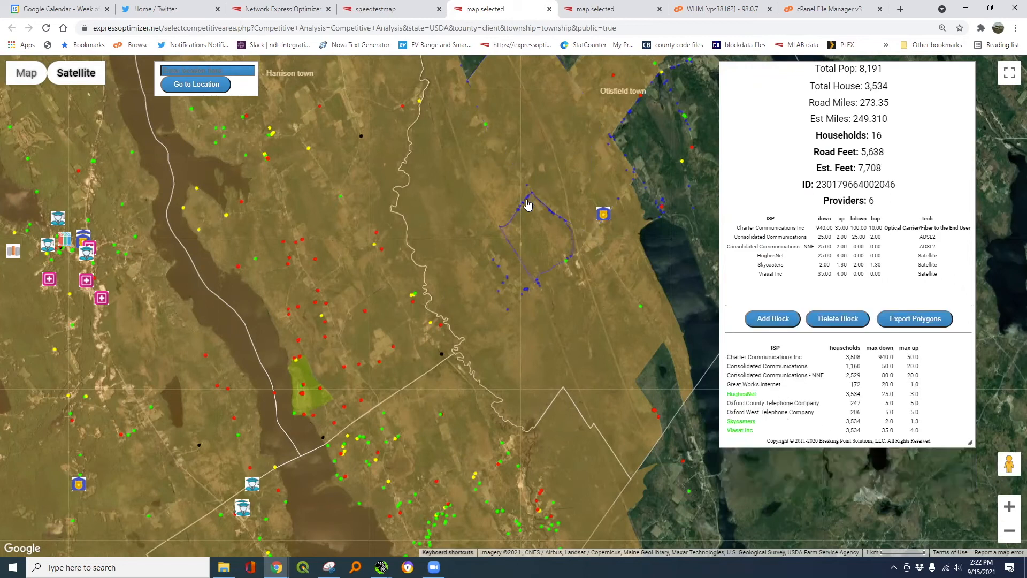
left_click(467, 198)
left_click(387, 229)
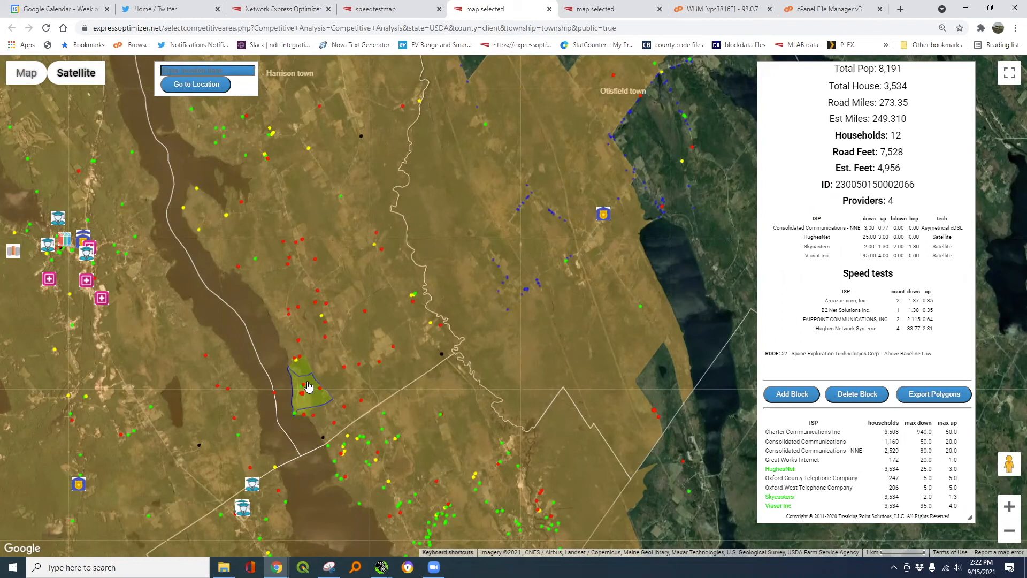
- Inspect blocks around the green area near Harrison, ending on a 78-household, 5-provider block
left_click(305, 378)
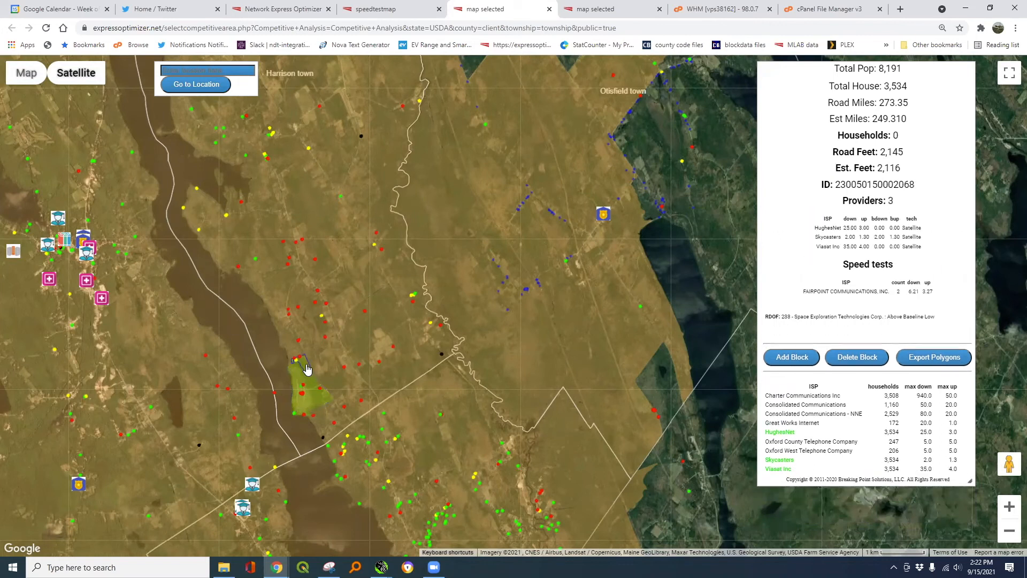
mouse_move(299, 373)
left_click(290, 372)
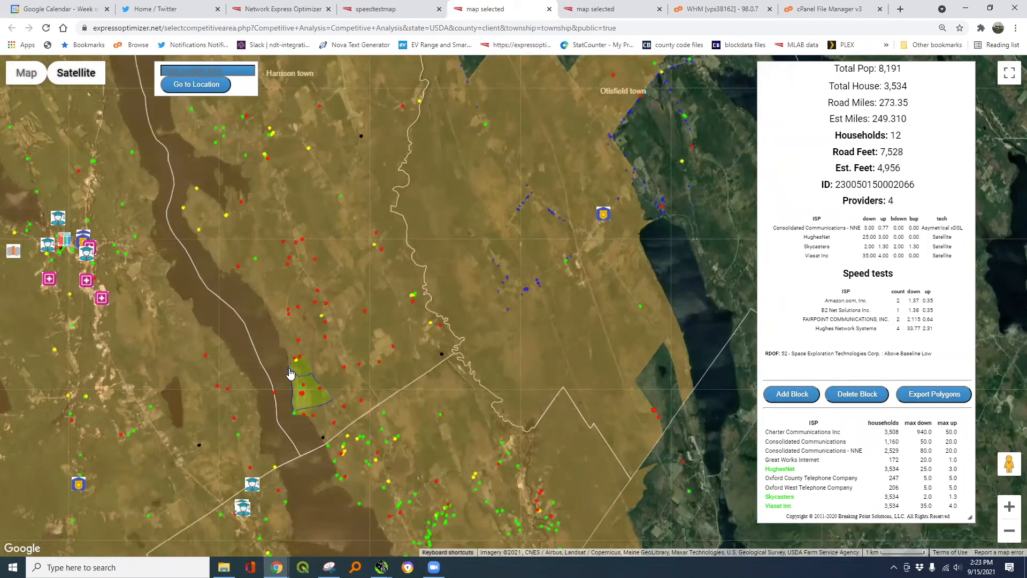
left_click(290, 373)
scroll(379, 328, "down", 2)
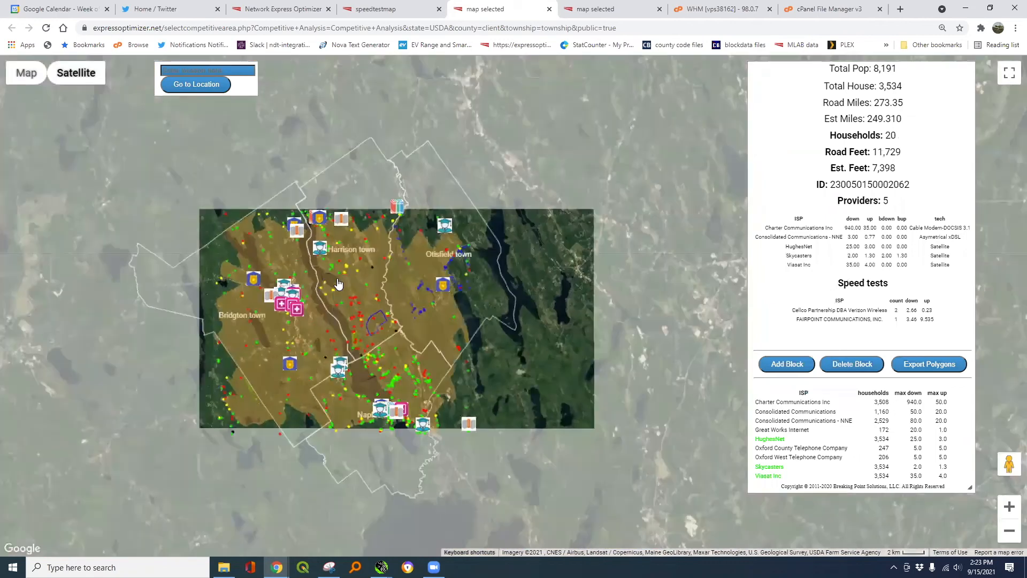
left_click(339, 283)
scroll(340, 283, "up", 3)
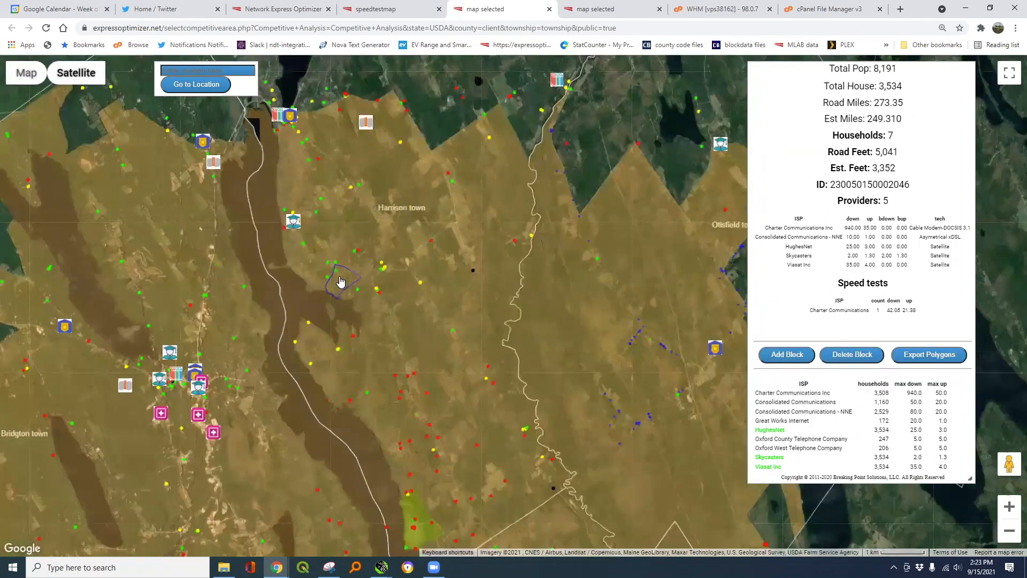
left_click(414, 259)
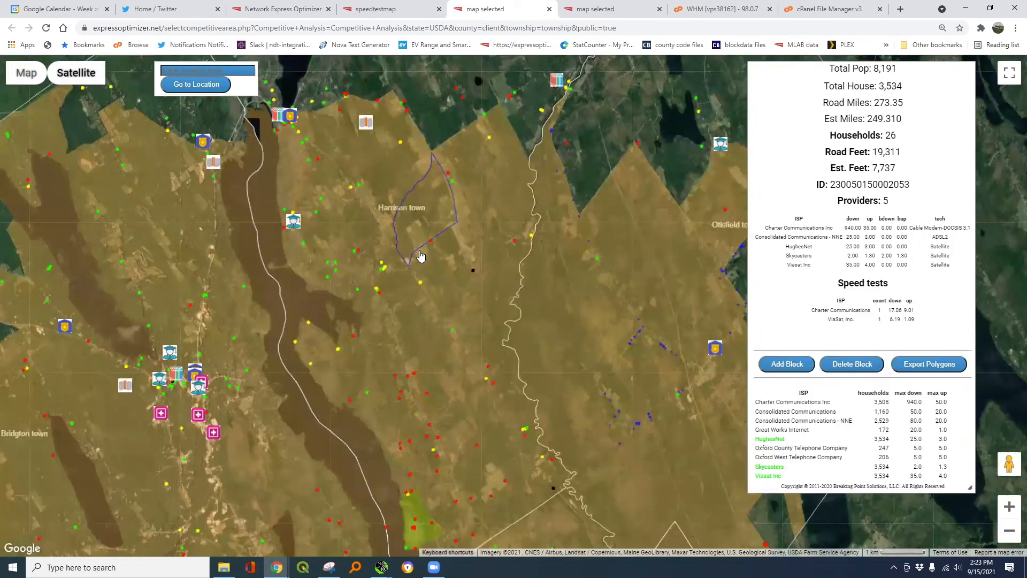
left_click(468, 256)
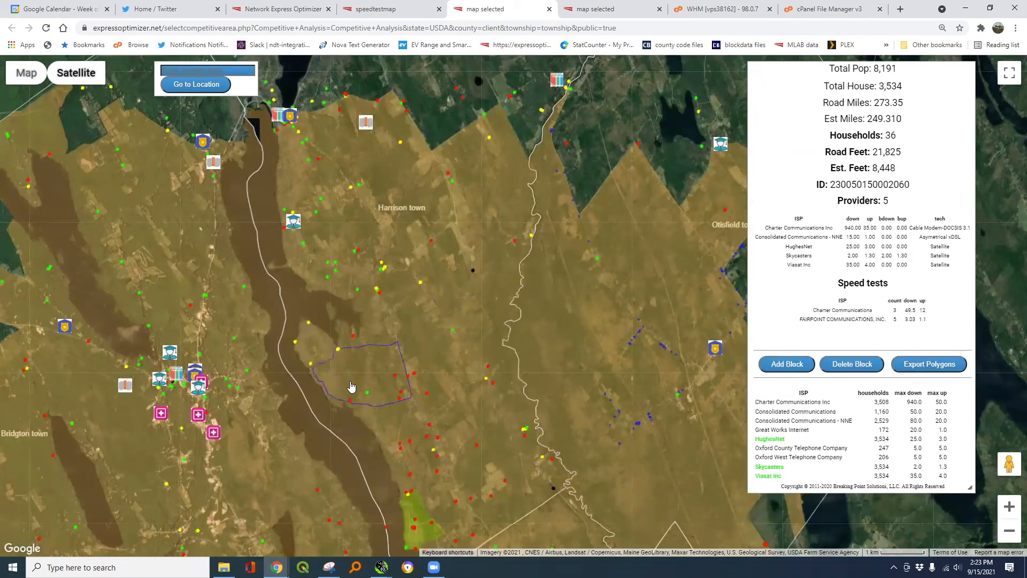
left_click_drag(351, 380, 416, 220)
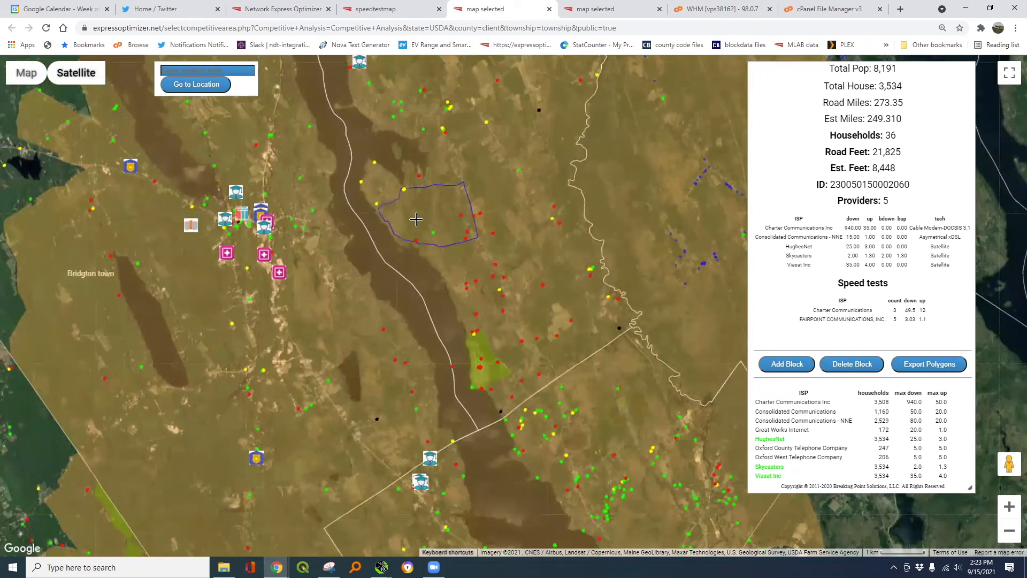
- On the speed test map, draw a four-corner polygon east of Long Lake, closing it at the start
left_click(402, 9)
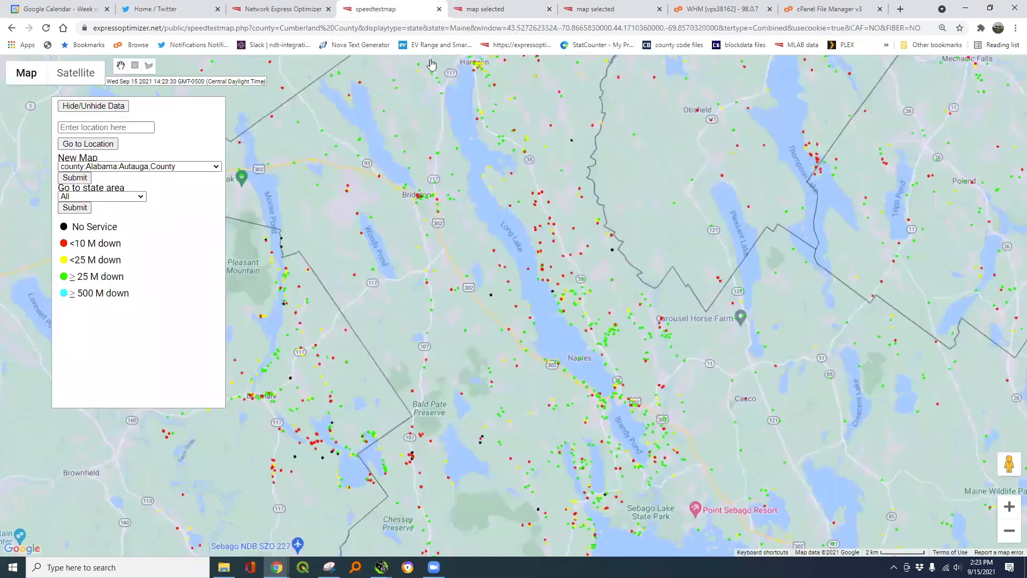
left_click(149, 66)
left_click(499, 199)
left_click(595, 177)
left_click(620, 289)
left_click(549, 293)
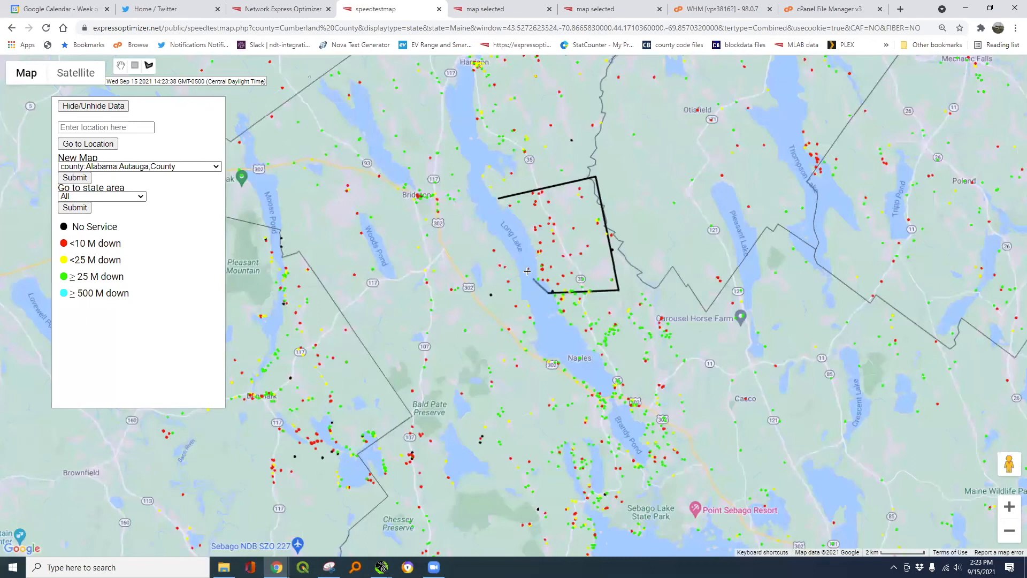
left_click(499, 199)
- Close the drawn area and enter project name test, 32500 cost per mile and 0 minimum households
left_click(500, 201)
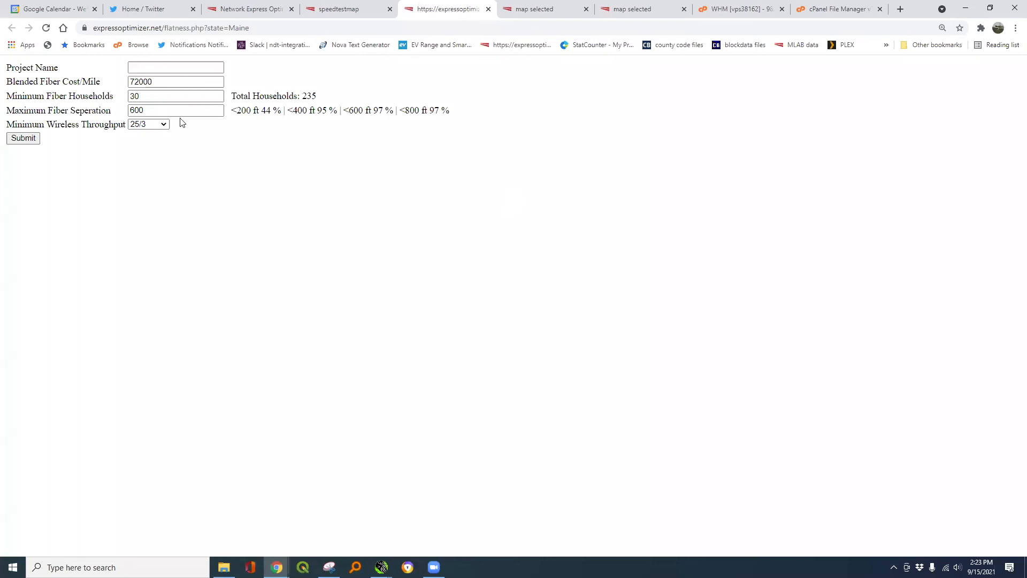
left_click(156, 67)
type("test")
key("Tab")
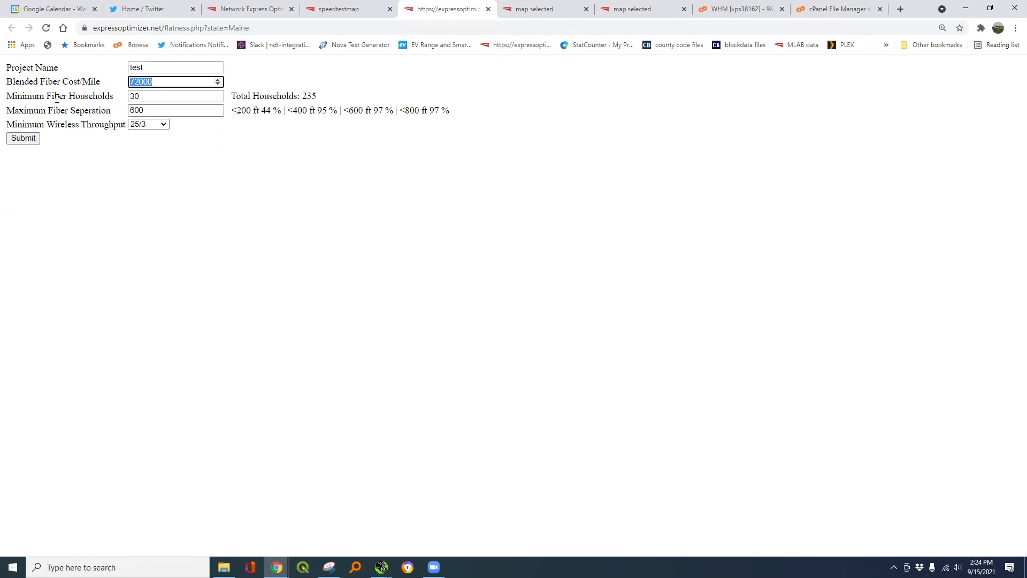
type("32500")
key("Tab")
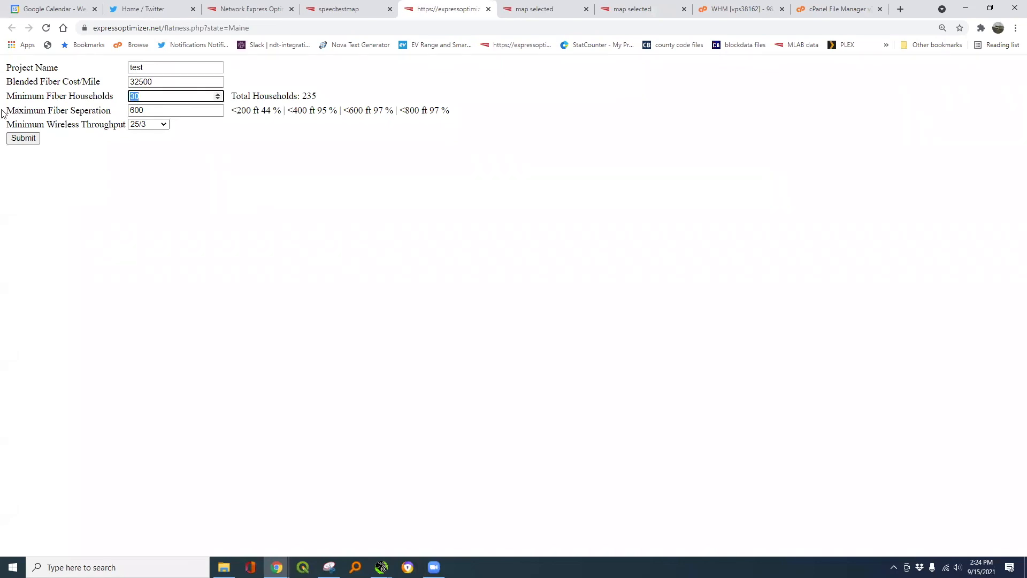
type("0")
- Set maximum fiber separation to 60000, review the values, and submit for a cost estimate
left_click(160, 112)
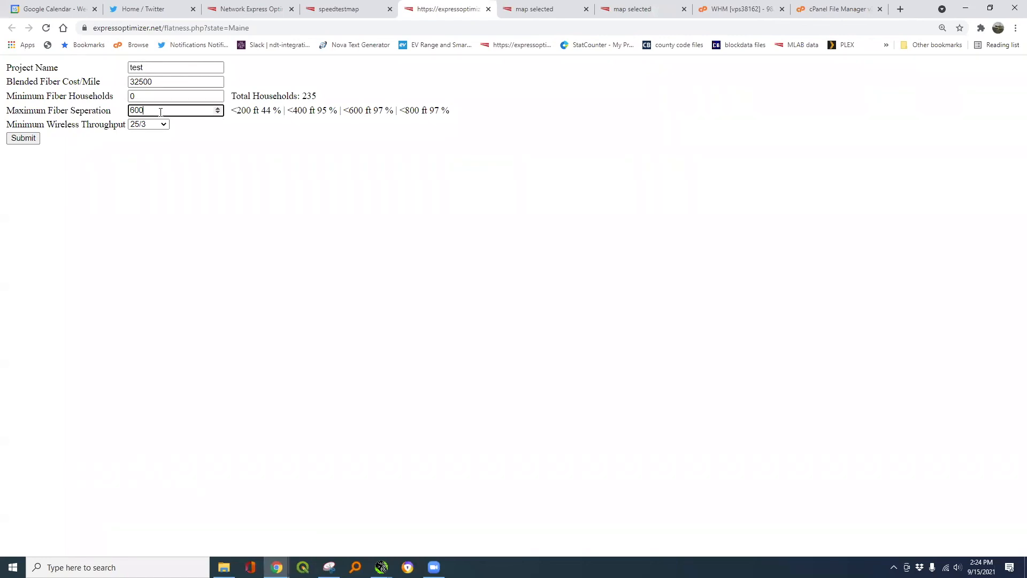
type("00")
left_click_drag(162, 79, 131, 85)
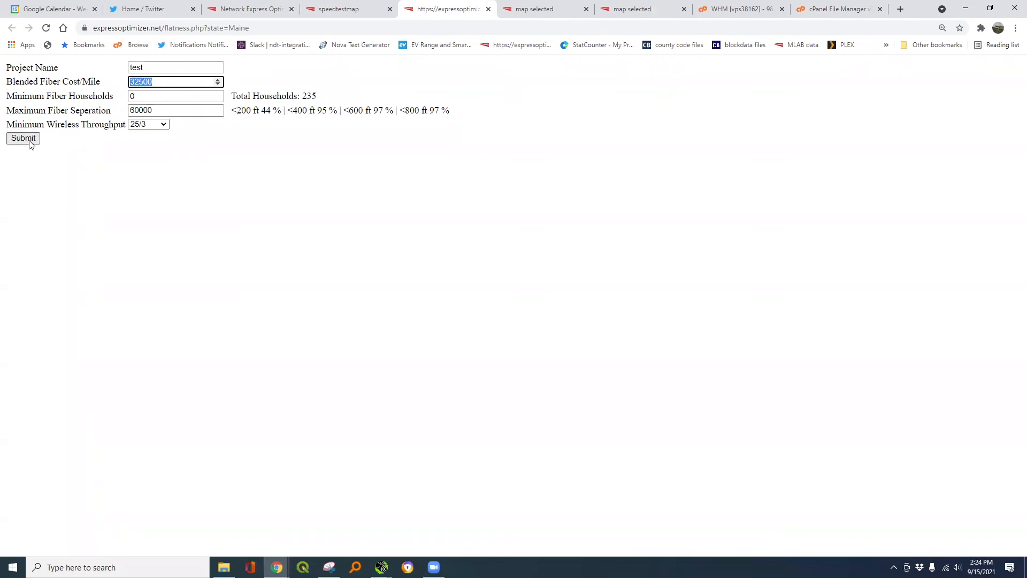
double_click(306, 95)
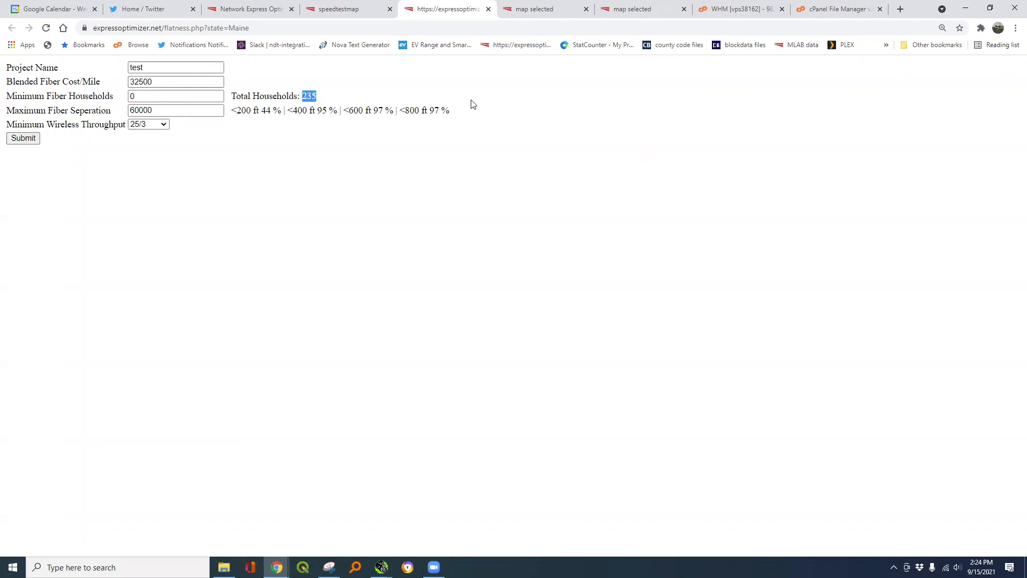
left_click(24, 138)
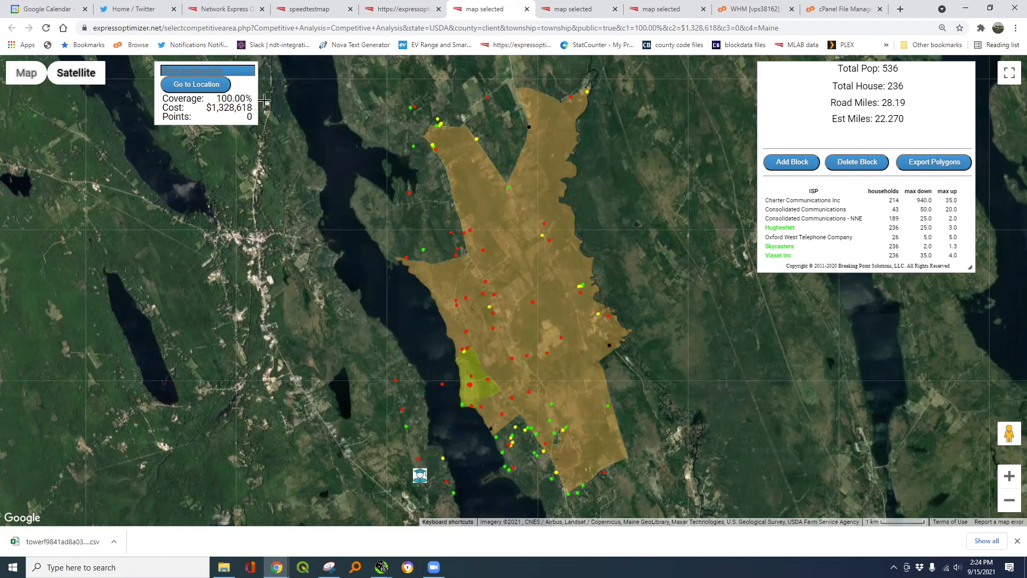
- Switch to the flatness.php cost report and highlight the $5,582 per household value
left_click(405, 10)
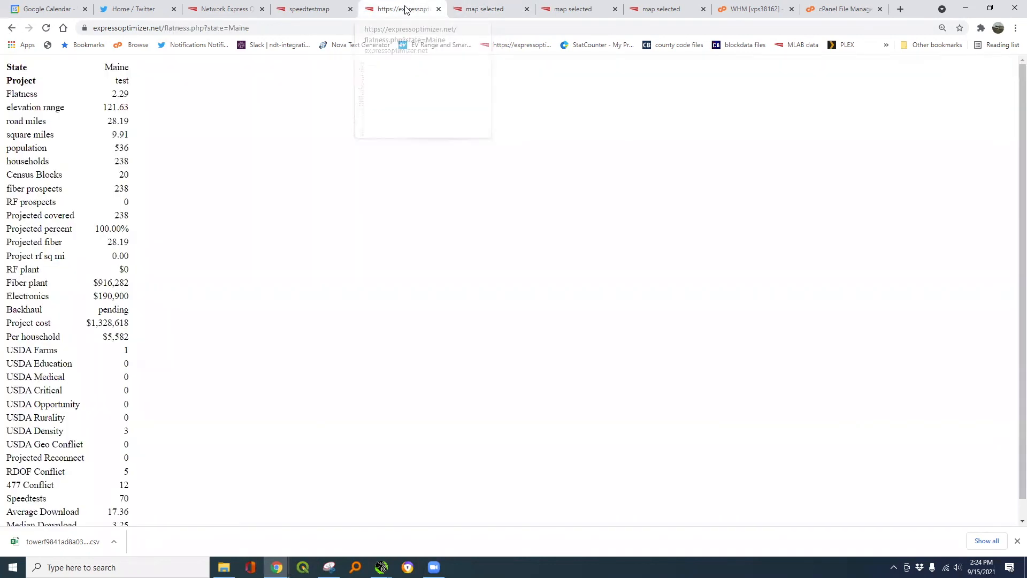
double_click(122, 341)
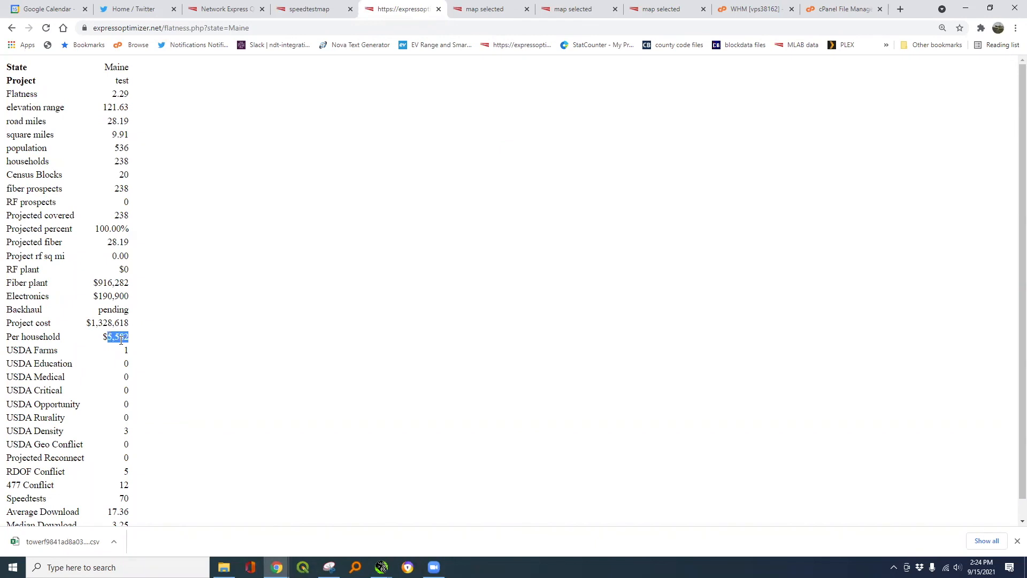